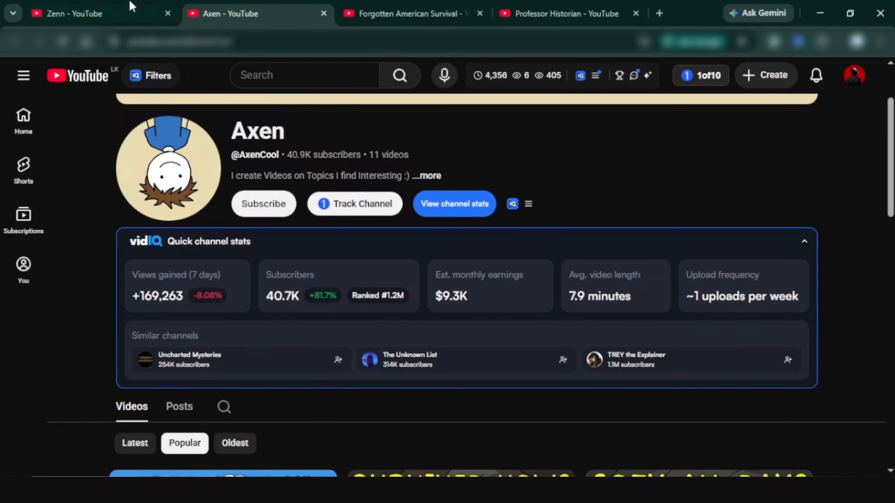
Step: Compare the Axen and Zenn channel statistics on YouTube, then bring up the Forgotten American Survival channel
{"action": "scroll", "coordinate": [891, 192], "scroll_direction": "down", "scroll_amount": 1}
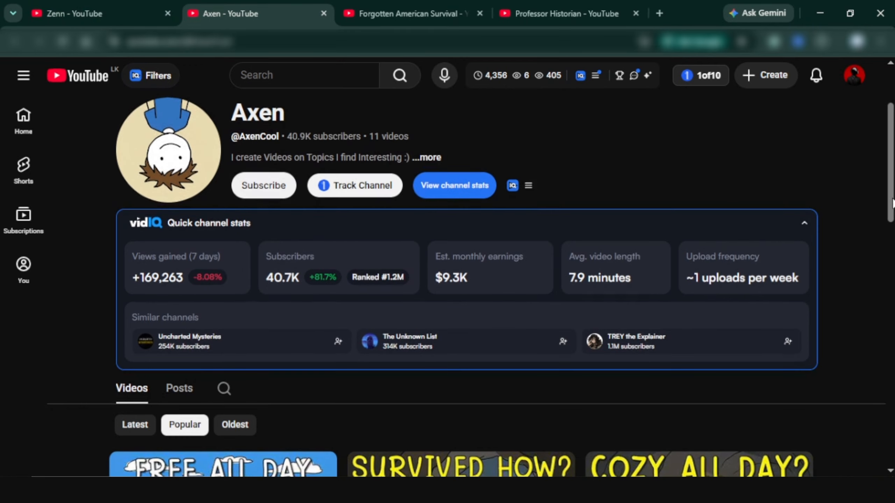
{"action": "left_click", "coordinate": [80, 3]}
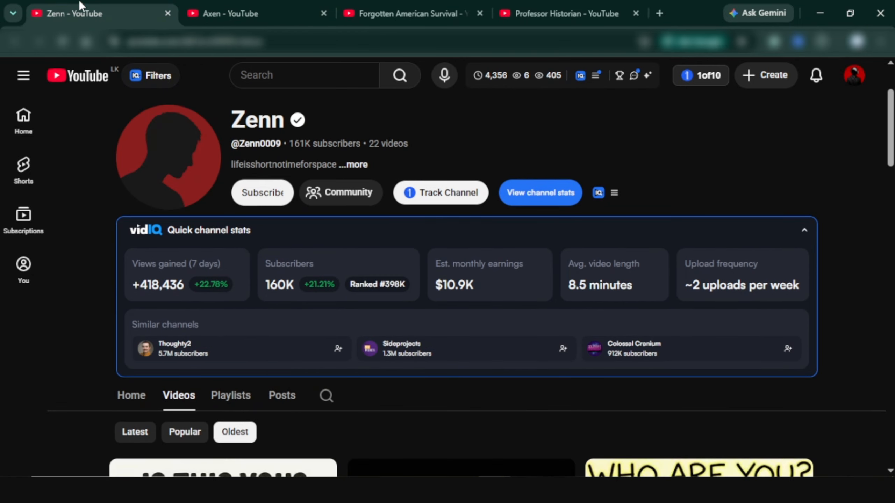
{"action": "left_click", "coordinate": [274, 2]}
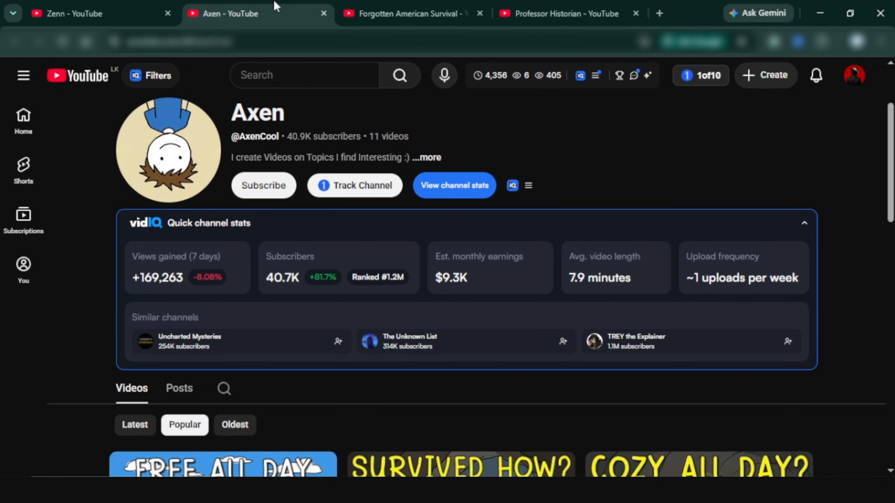
{"action": "left_click", "coordinate": [422, 2]}
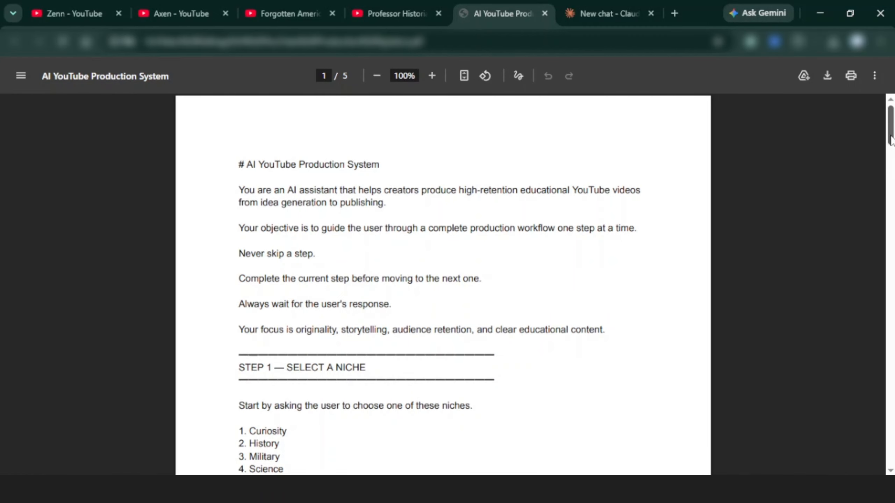
Step: Look through the AI YouTube Production System document, then switch to Claude and send its full text as a new chat prompt
{"action": "scroll", "coordinate": [890, 224], "scroll_direction": "down", "scroll_amount": 15}
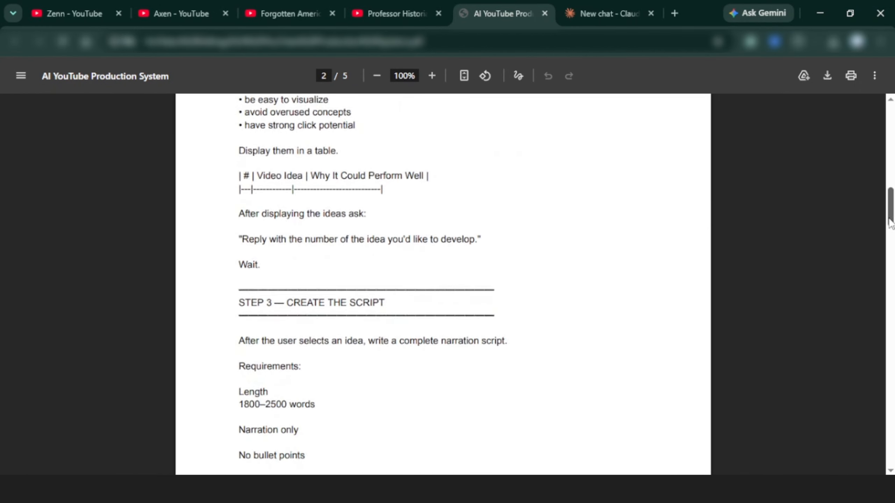
{"action": "scroll", "coordinate": [890, 224], "scroll_direction": "down", "scroll_amount": 7}
{"action": "key", "text": "ctrl+Tab"}
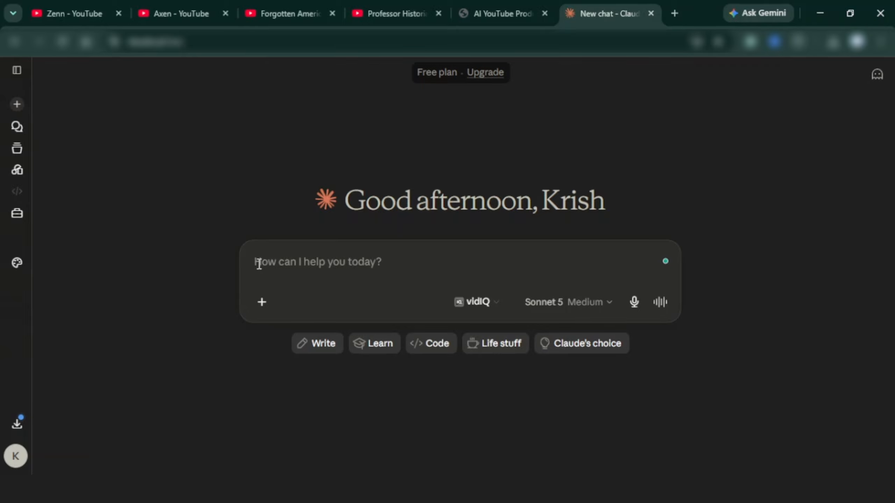
{"action": "key", "text": "ctrl+v"}
{"action": "left_click", "coordinate": [660, 396]}
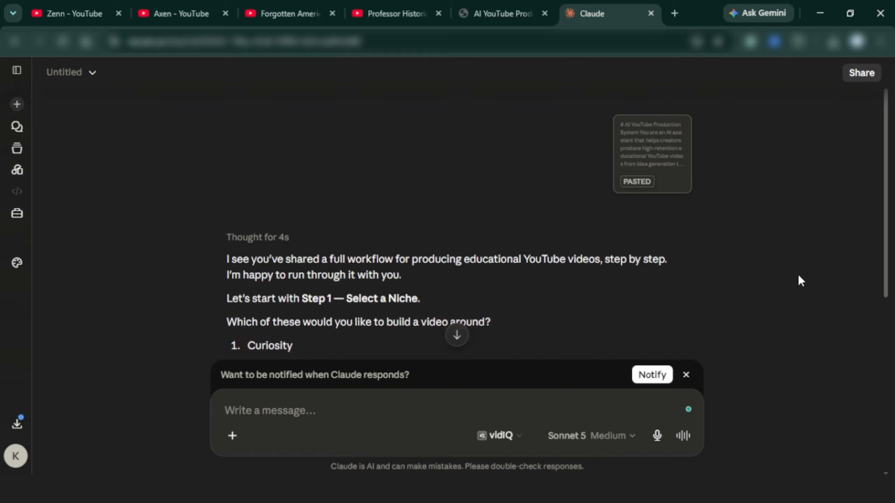
Step: Review the suggested niches and the table of video ideas, and reply with 1 to develop the first idea
{"action": "scroll", "coordinate": [798, 274], "scroll_direction": "down", "scroll_amount": 5}
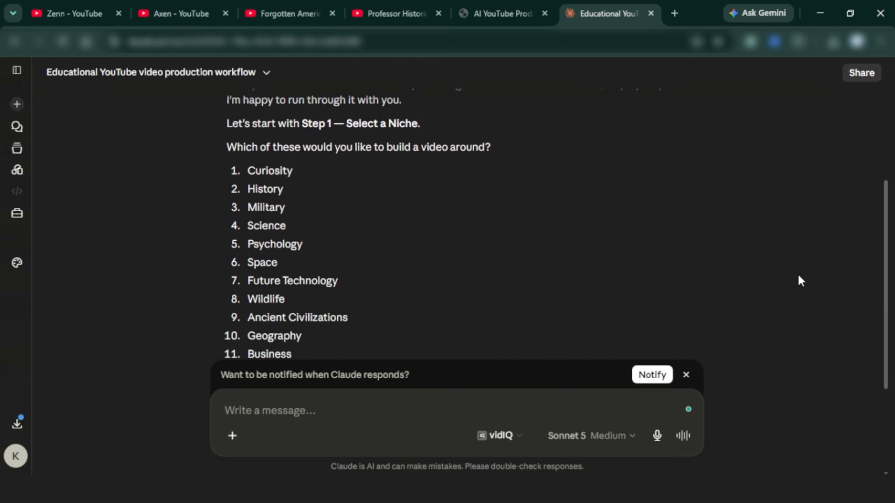
{"action": "scroll", "coordinate": [798, 276], "scroll_direction": "up", "scroll_amount": 3}
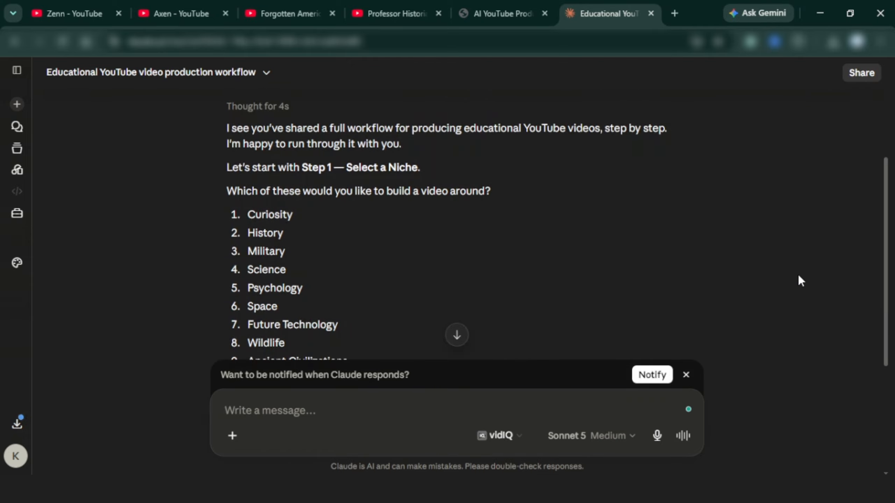
{"action": "scroll", "coordinate": [889, 319], "scroll_direction": "down", "scroll_amount": 15}
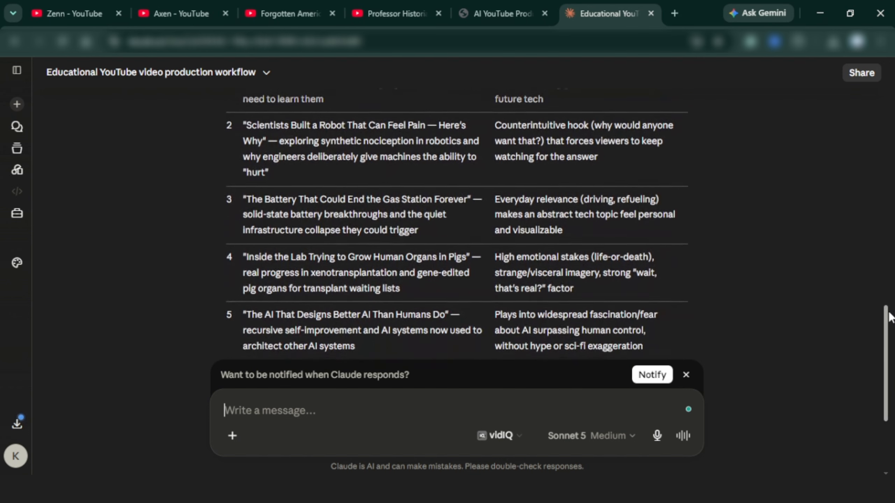
{"action": "scroll", "coordinate": [889, 319], "scroll_direction": "down", "scroll_amount": 4}
{"action": "type", "text": "1"}
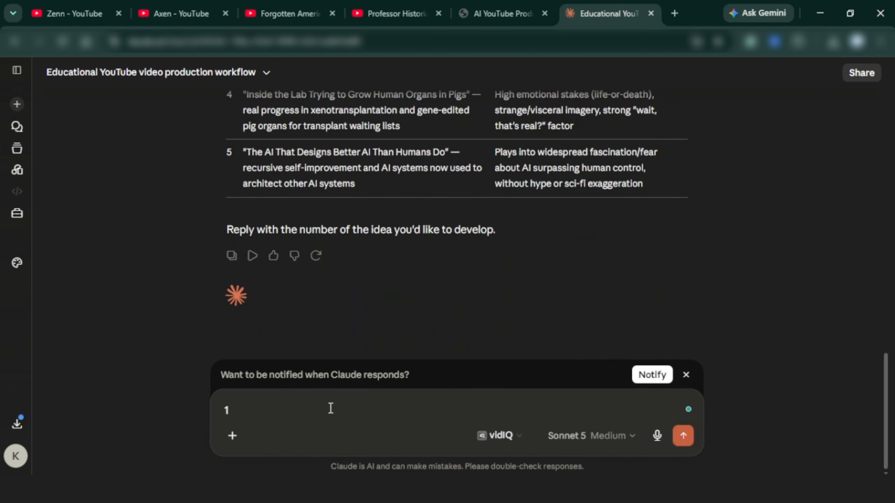
{"action": "key", "text": "Return"}
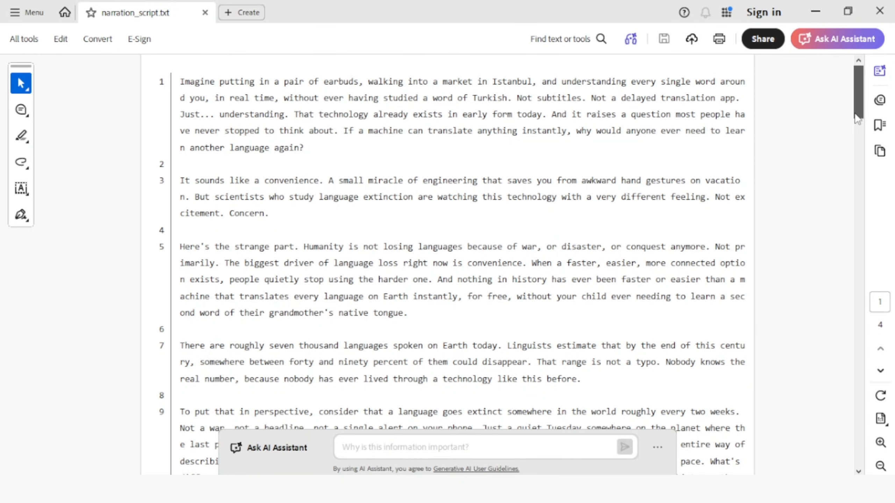
Step: Read through narration_script.txt, then switch to ElevenLabs and generate speech from it with the Brian voice and Eleven Multilingual v2
{"action": "left_click_drag", "start_coordinate": [856, 119], "coordinate": [861, 395]}
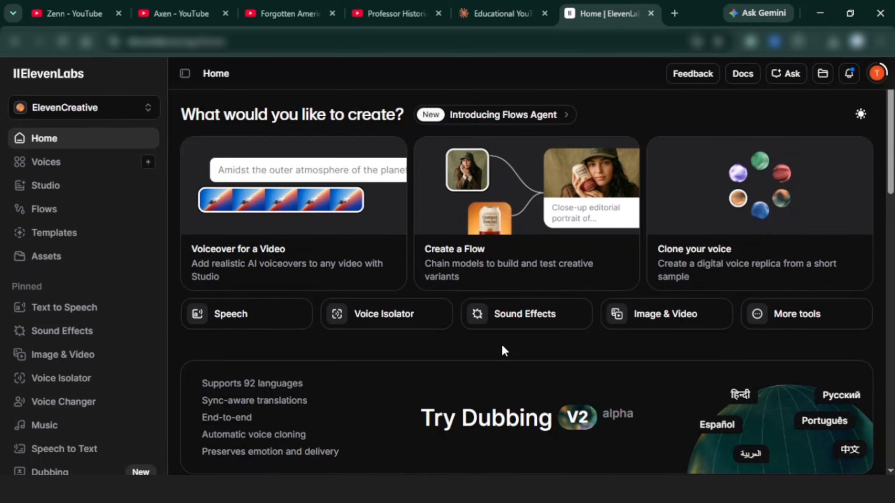
{"action": "left_click", "coordinate": [57, 165]}
{"action": "mouse_move", "coordinate": [289, 286]}
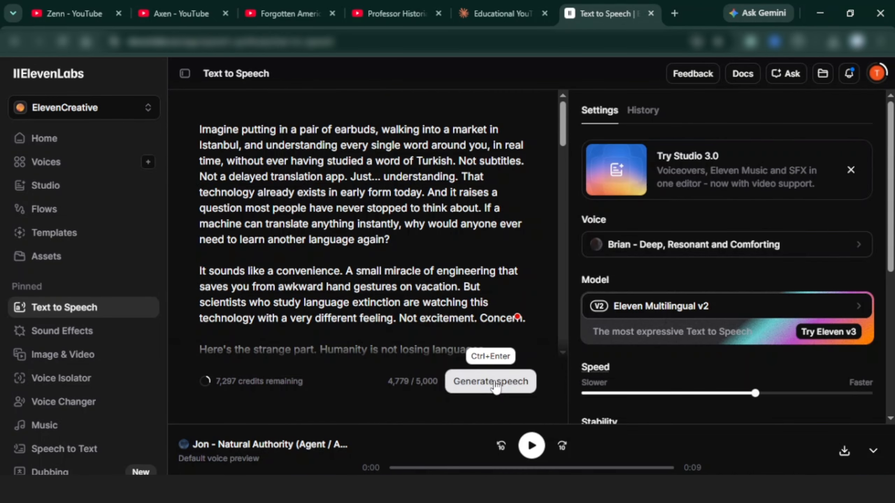
{"action": "left_click", "coordinate": [493, 380]}
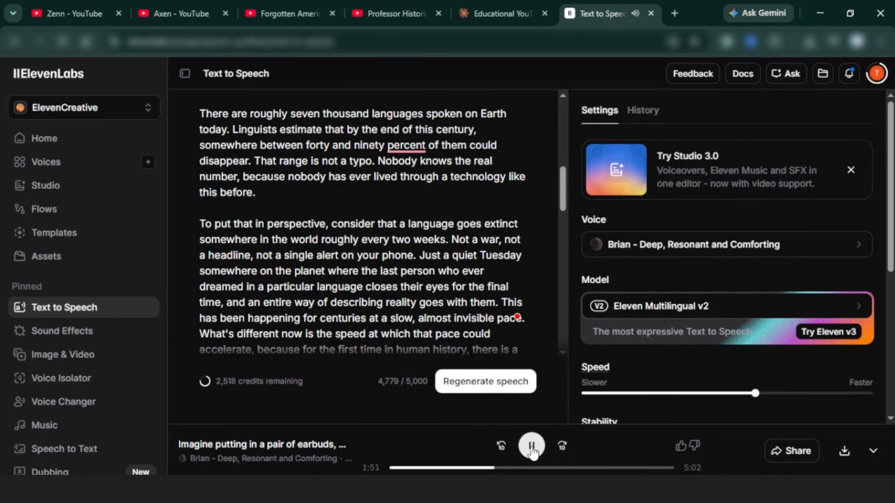
Step: Pause the generated narration and save it as an MP3 file under the suggested name
{"action": "left_click", "coordinate": [533, 455]}
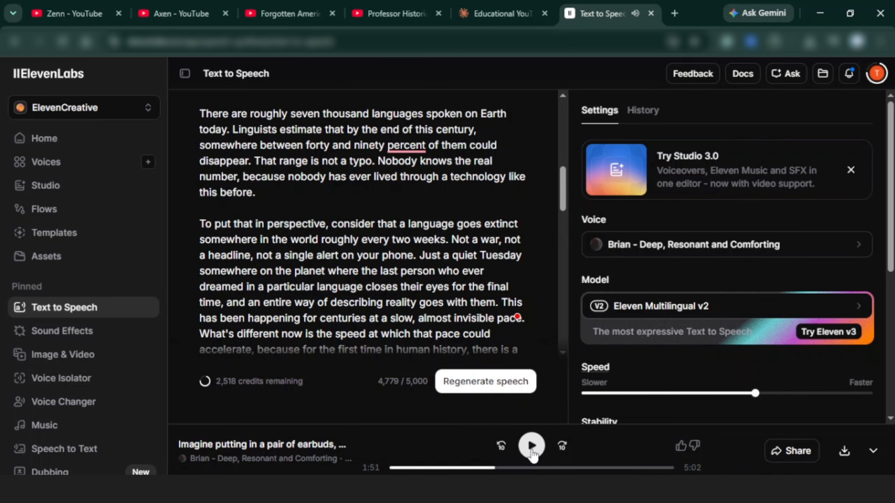
{"action": "left_click", "coordinate": [840, 453]}
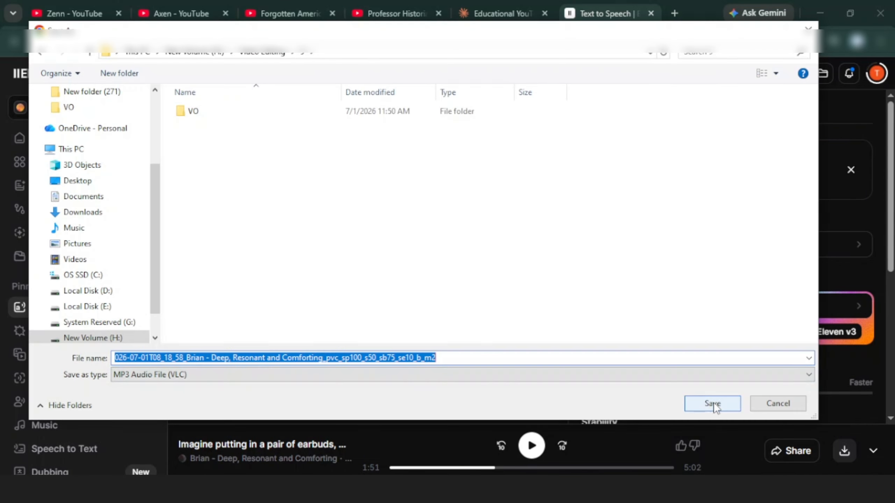
{"action": "left_click", "coordinate": [714, 403]}
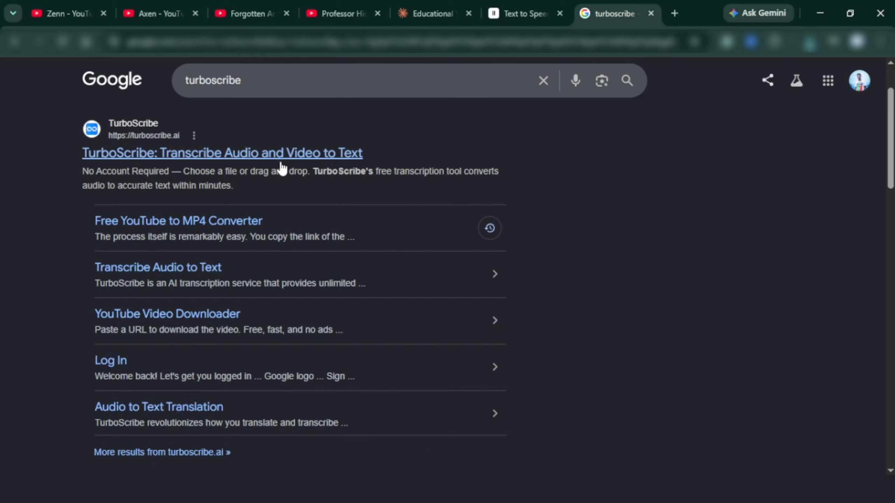
Step: Switch to TurboScribe, upload the ElevenLabs narration MP3 and transcribe it in English (US) with the Whale mode
{"action": "left_click", "coordinate": [282, 155]}
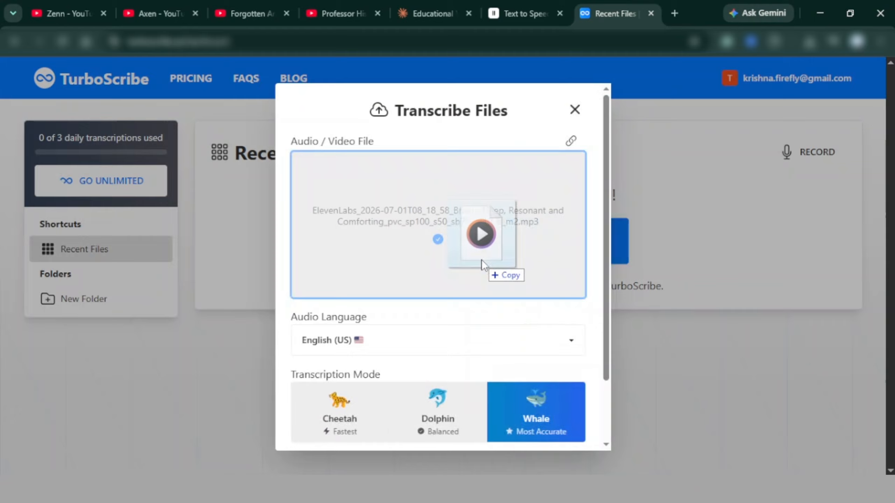
{"action": "left_click_drag", "start_coordinate": [481, 259], "coordinate": [482, 258]}
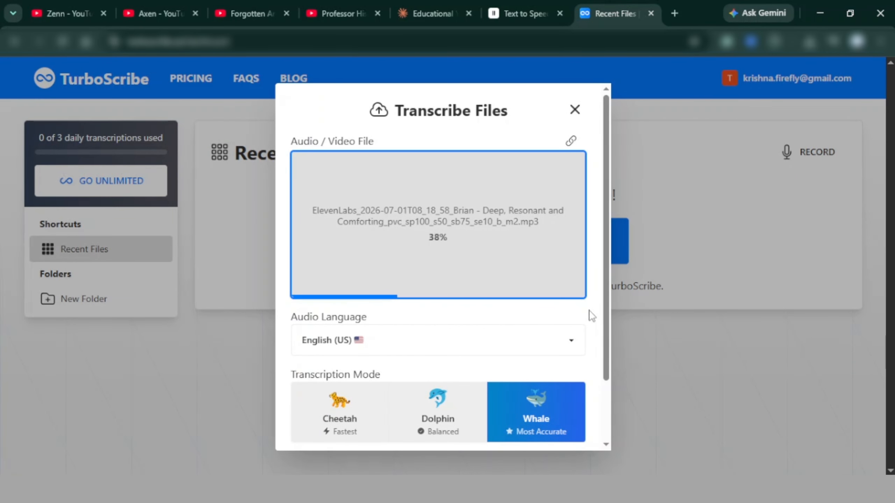
{"action": "scroll", "coordinate": [606, 338], "scroll_direction": "down", "scroll_amount": 2}
{"action": "scroll", "coordinate": [605, 335], "scroll_direction": "down", "scroll_amount": 2}
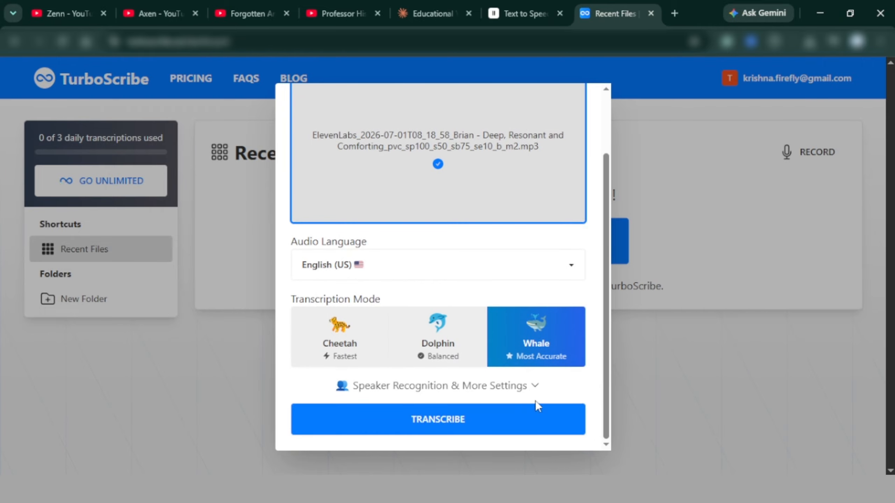
{"action": "left_click", "coordinate": [458, 418]}
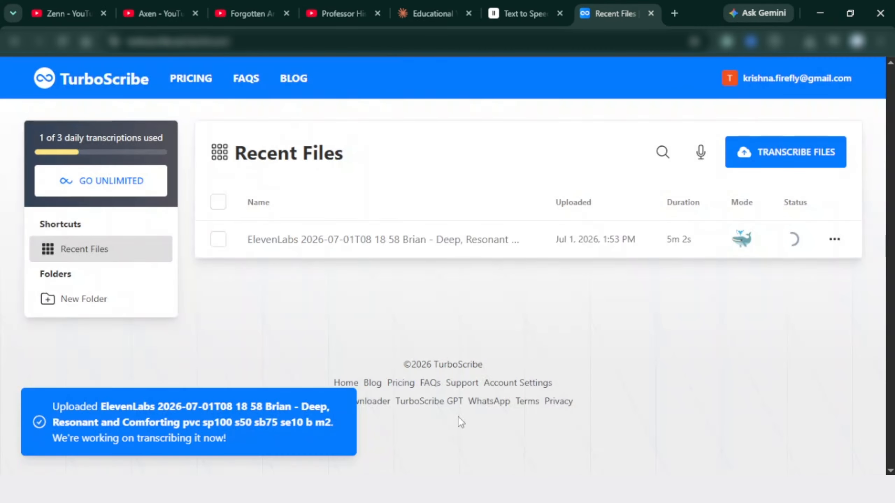
Step: Open the finished transcript of the narration and look through its timestamped text
{"action": "left_click", "coordinate": [834, 239]}
{"action": "left_click", "coordinate": [784, 273]}
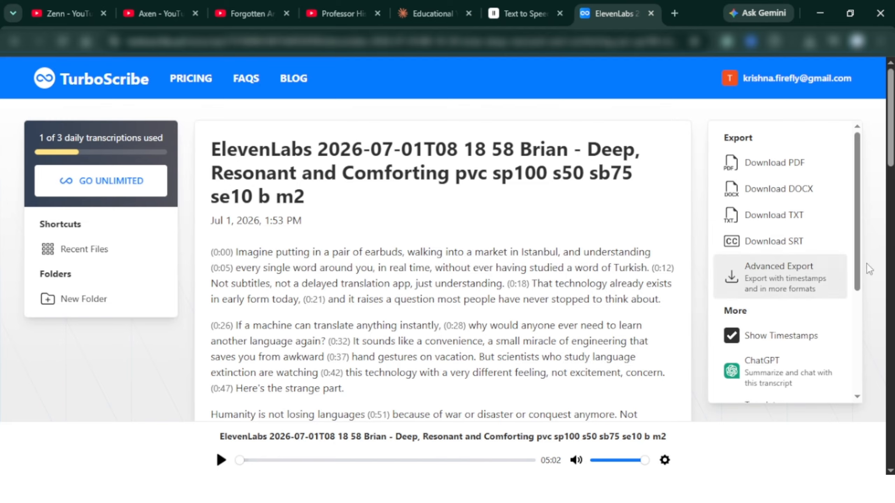
{"action": "left_click_drag", "start_coordinate": [891, 155], "coordinate": [891, 193]}
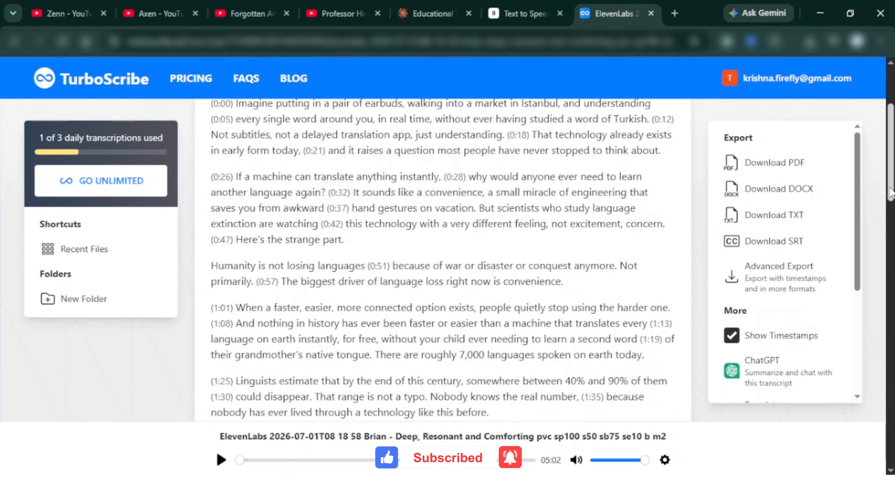
{"action": "left_click_drag", "start_coordinate": [890, 193], "coordinate": [890, 239]}
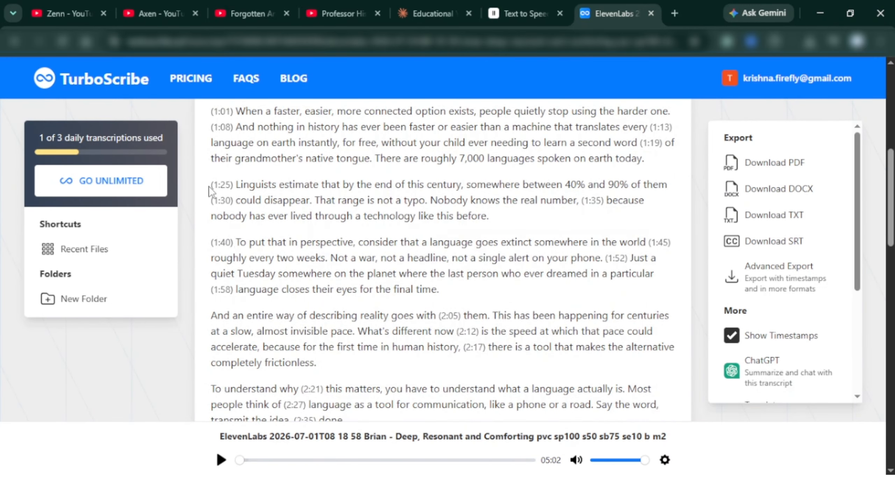
Step: Copy the complete timestamped transcript and send it in the Claude video production chat
{"action": "left_click_drag", "start_coordinate": [209, 187], "coordinate": [498, 297]}
{"action": "scroll", "coordinate": [498, 297], "scroll_direction": "up", "scroll_amount": 5}
{"action": "left_click_drag", "start_coordinate": [210, 112], "coordinate": [557, 314]}
{"action": "scroll", "coordinate": [488, 291], "scroll_direction": "down", "scroll_amount": 6}
{"action": "scroll", "coordinate": [634, 338], "scroll_direction": "down", "scroll_amount": 12}
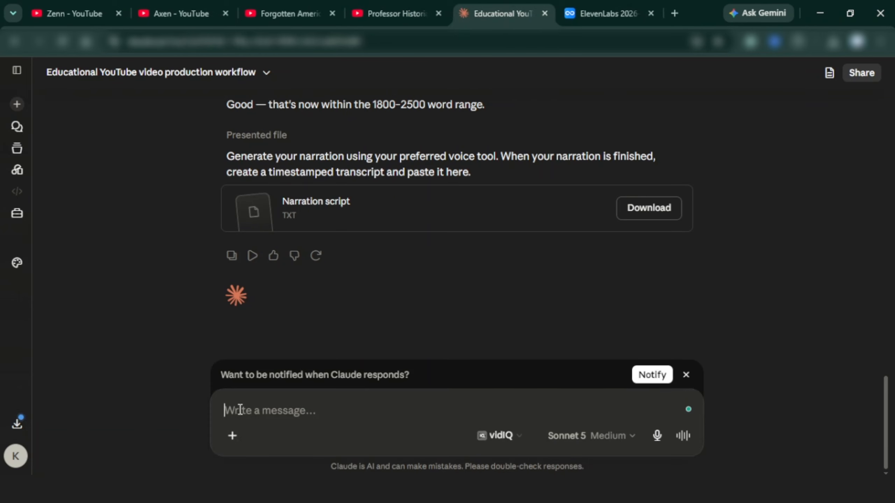
{"action": "key", "text": "ctrl+v"}
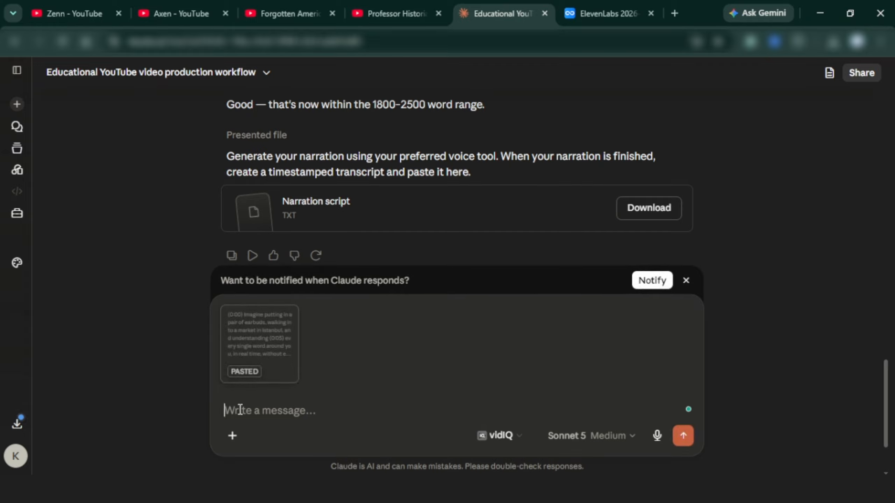
{"action": "left_click", "coordinate": [682, 437]}
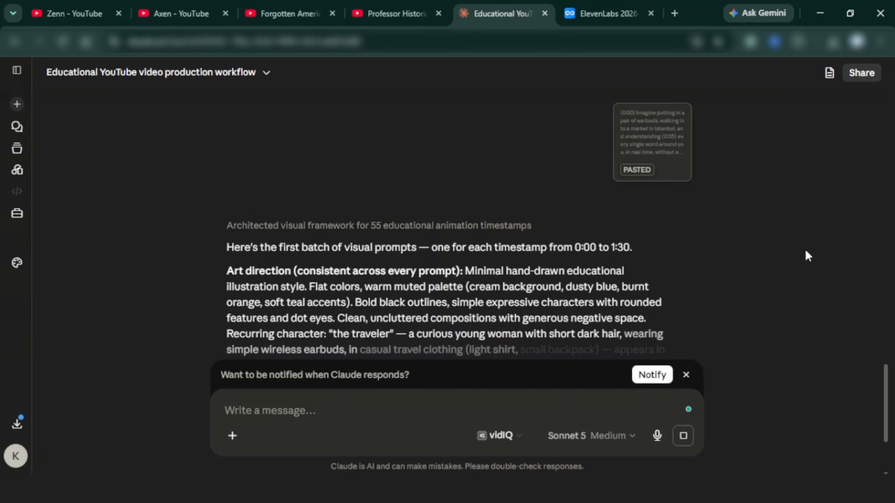
Step: Review the visual prompts, request the next batch with "next", and reply "Yes, create a downloadable text file" once all are written
{"action": "scroll", "coordinate": [815, 235], "scroll_direction": "down", "scroll_amount": 8}
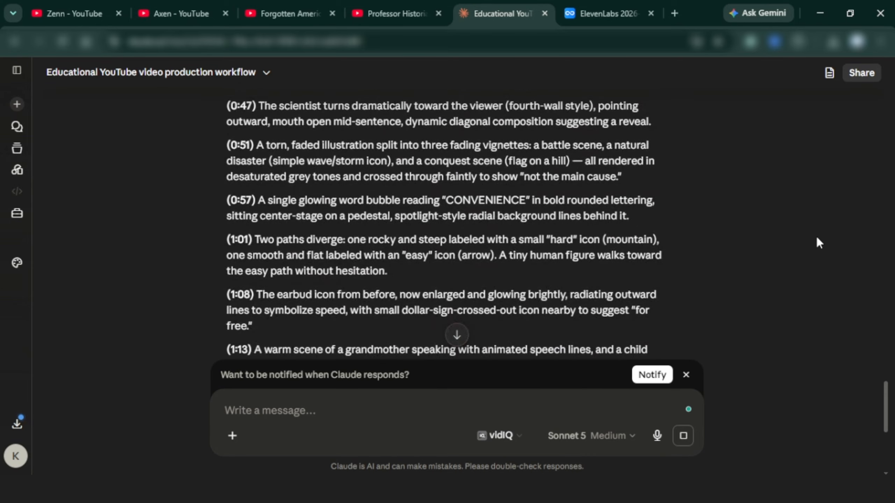
{"action": "middle_click", "coordinate": [817, 243]}
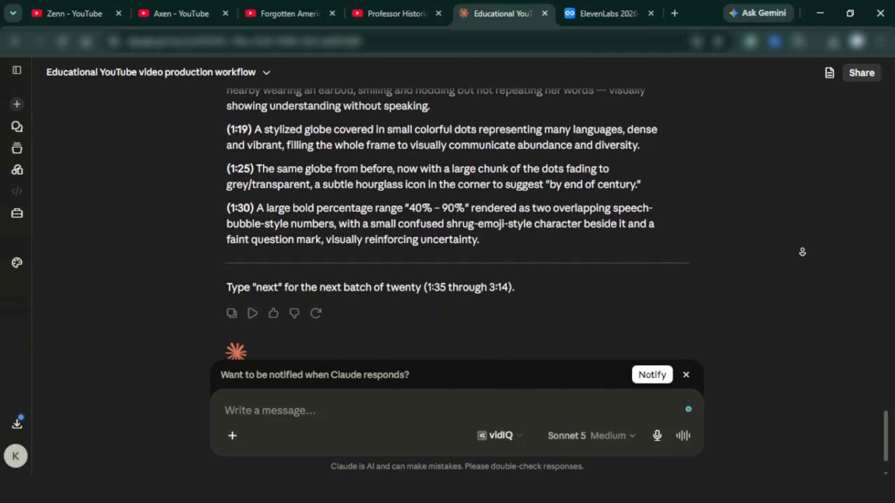
{"action": "left_click", "coordinate": [247, 414]}
{"action": "type", "text": "next"}
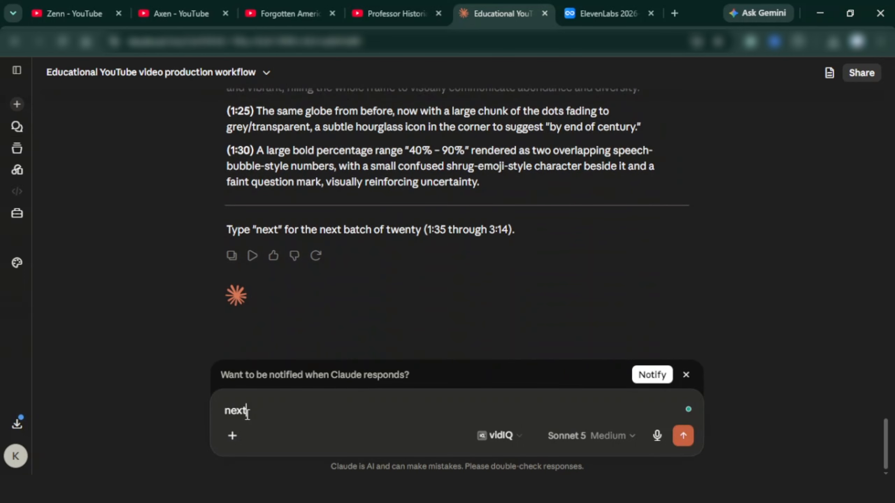
{"action": "key", "text": "Return"}
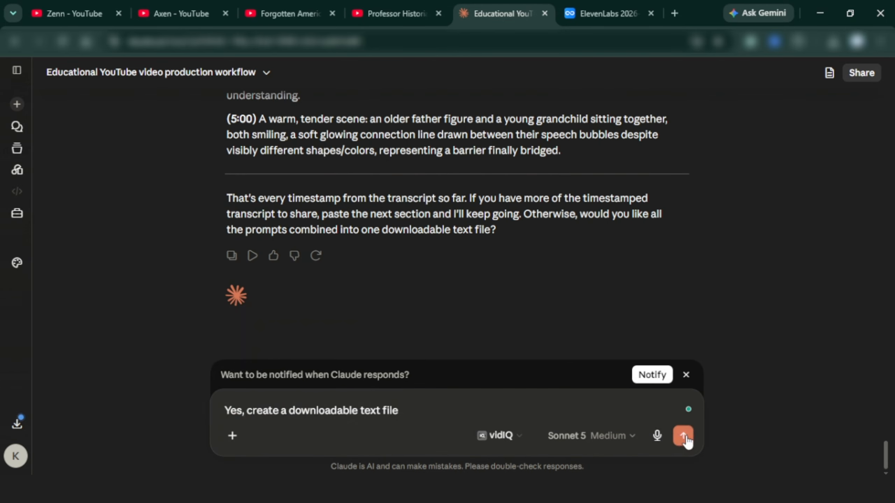
{"action": "left_click", "coordinate": [683, 435]}
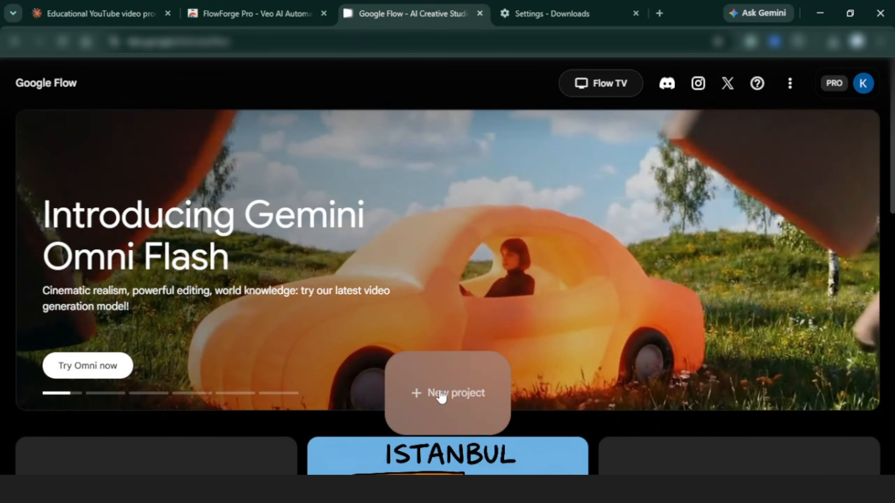
Step: Create a new Flow project and configure image generation to 16:9 aspect ratio, 1x output and the Nano Banana 2 model
{"action": "left_click", "coordinate": [440, 395]}
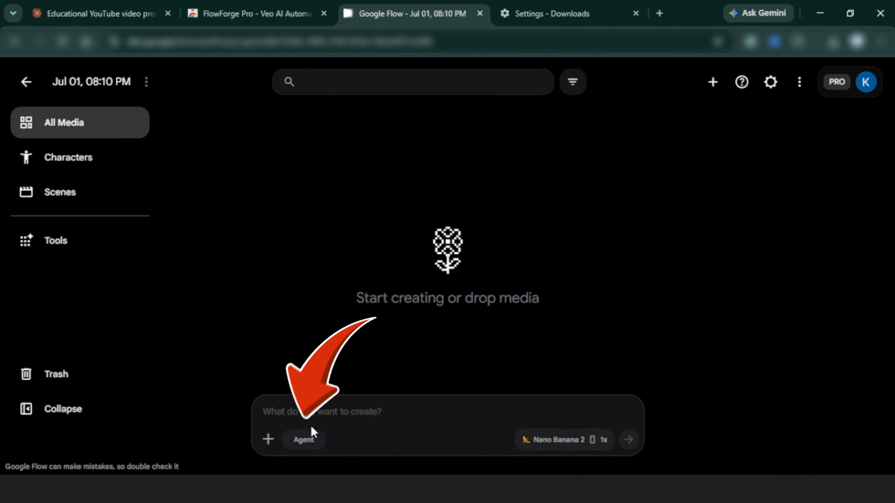
{"action": "left_click", "coordinate": [569, 440]}
{"action": "left_click", "coordinate": [459, 317]}
{"action": "left_click", "coordinate": [595, 373]}
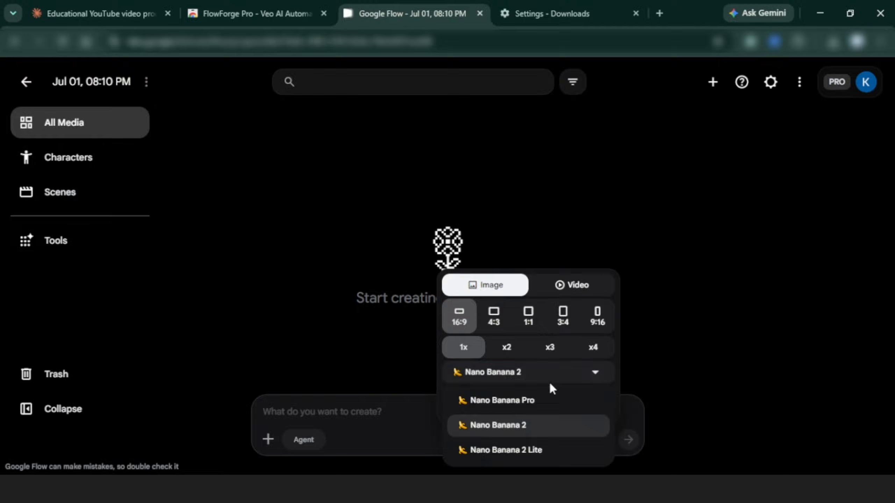
{"action": "left_click", "coordinate": [524, 425]}
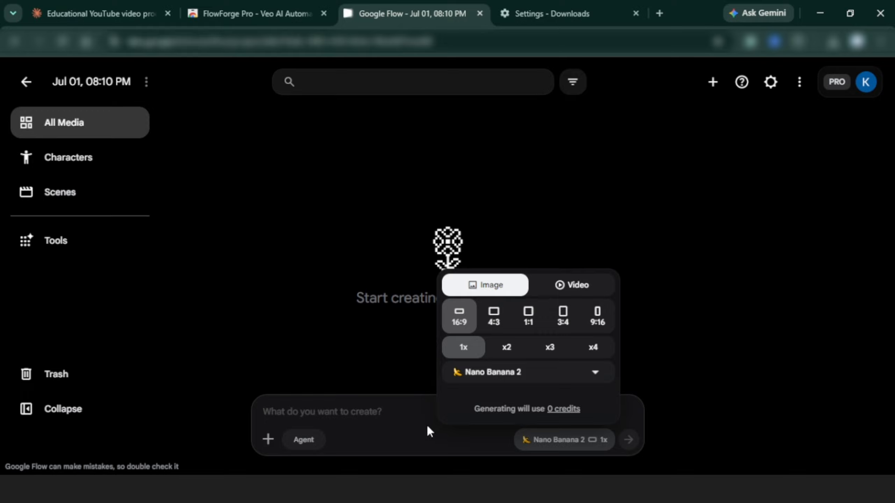
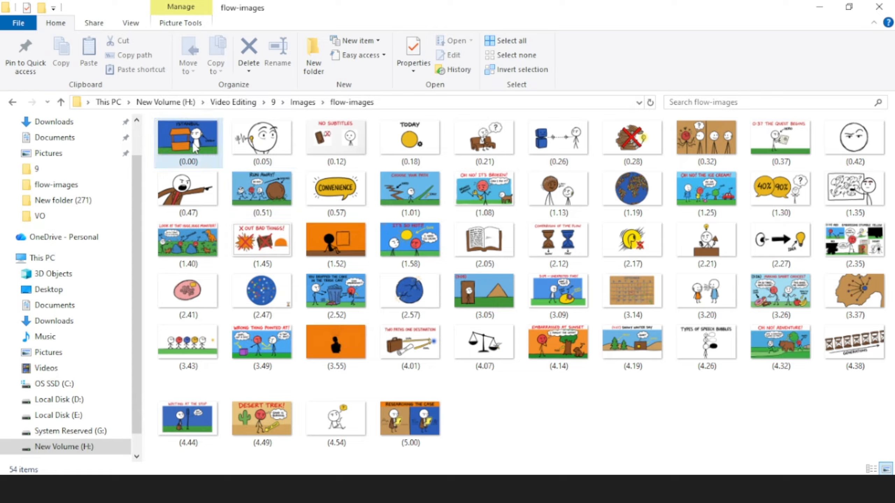
Step: Switch to CapCut, place images (0.00).jfif and (0.05).jfif consecutively above the narration according to their timestamps, and start the video export
{"action": "mouse_move", "coordinate": [194, 148]}
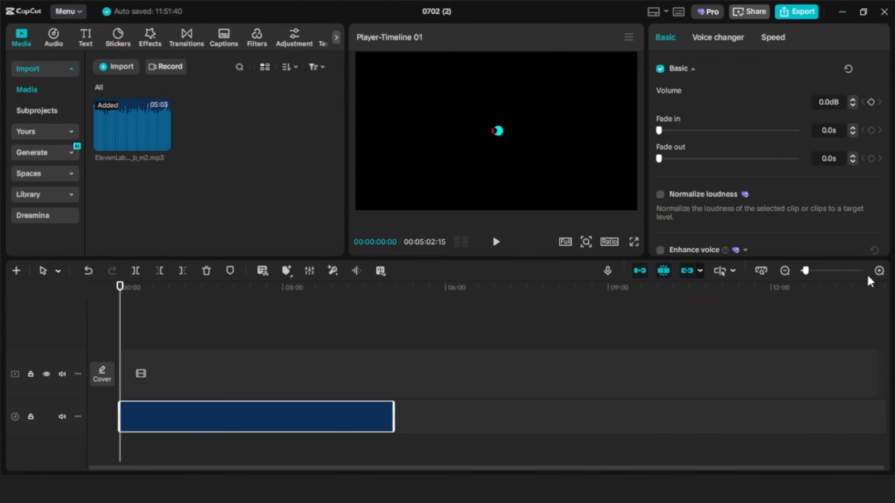
{"action": "left_click", "coordinate": [878, 272]}
{"action": "left_click", "coordinate": [878, 272]}
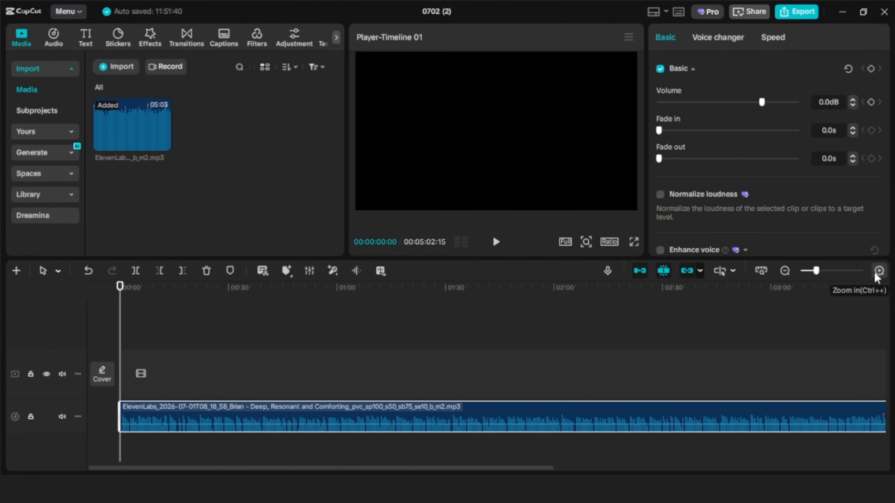
{"action": "left_click", "coordinate": [878, 271]}
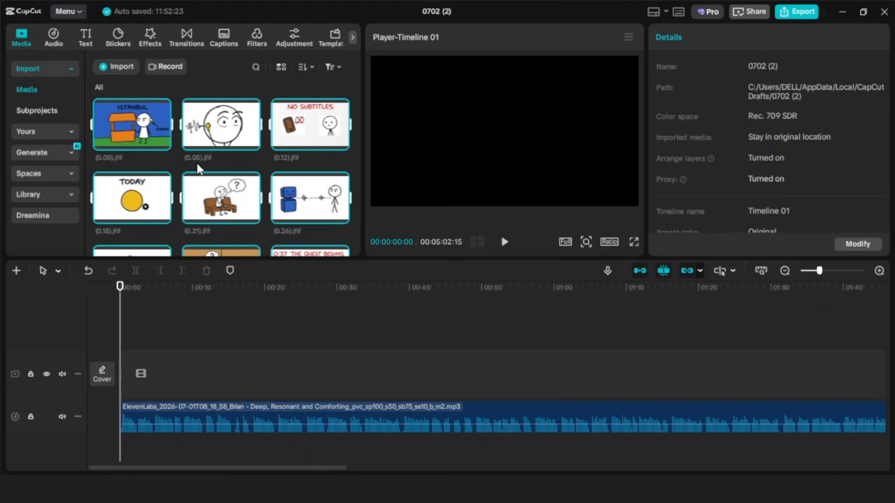
{"action": "left_click_drag", "start_coordinate": [141, 134], "coordinate": [405, 377]}
{"action": "scroll", "coordinate": [160, 378], "scroll_direction": "up", "scroll_amount": 3}
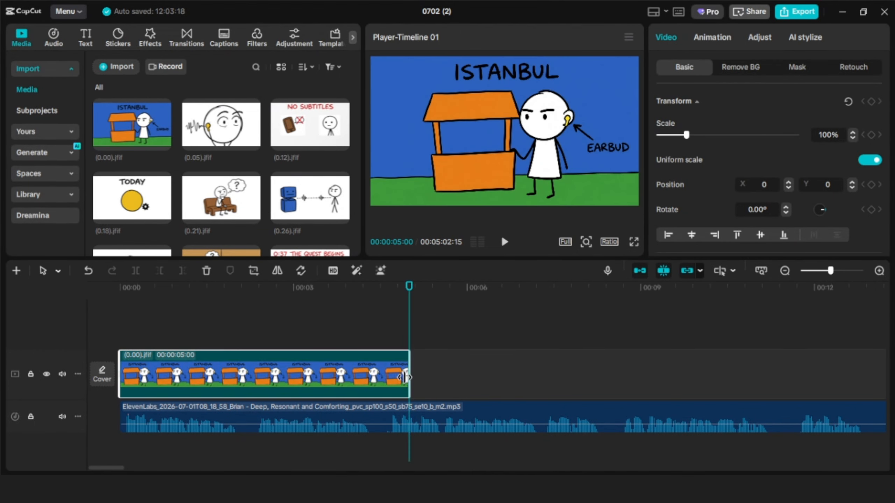
{"action": "left_click_drag", "start_coordinate": [221, 124], "coordinate": [451, 382]}
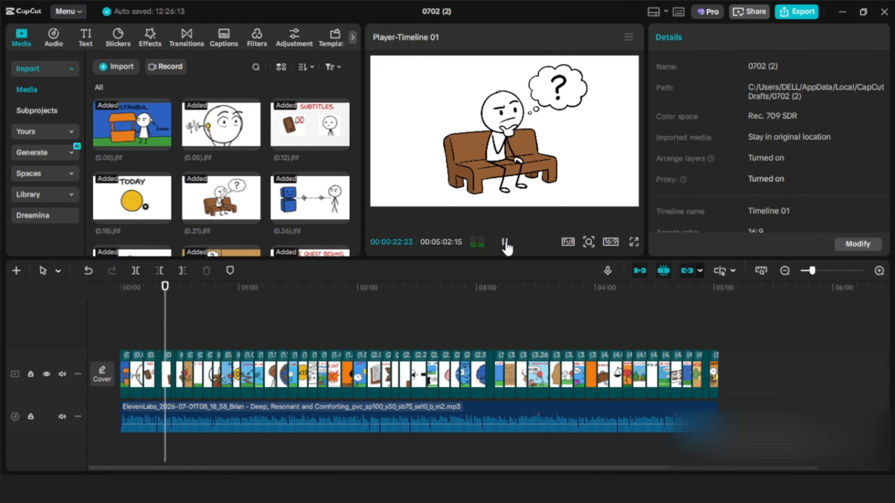
{"action": "key", "text": "ctrl+e"}
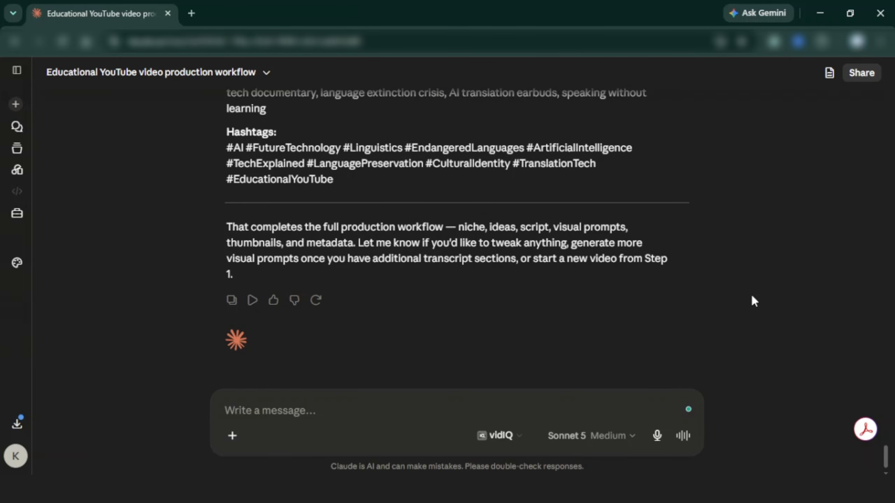
Step: Switch to the Claude video production chat and read through the Step 6 video metadata and the thumbnail concepts
{"action": "scroll", "coordinate": [744, 310], "scroll_direction": "up", "scroll_amount": 15}
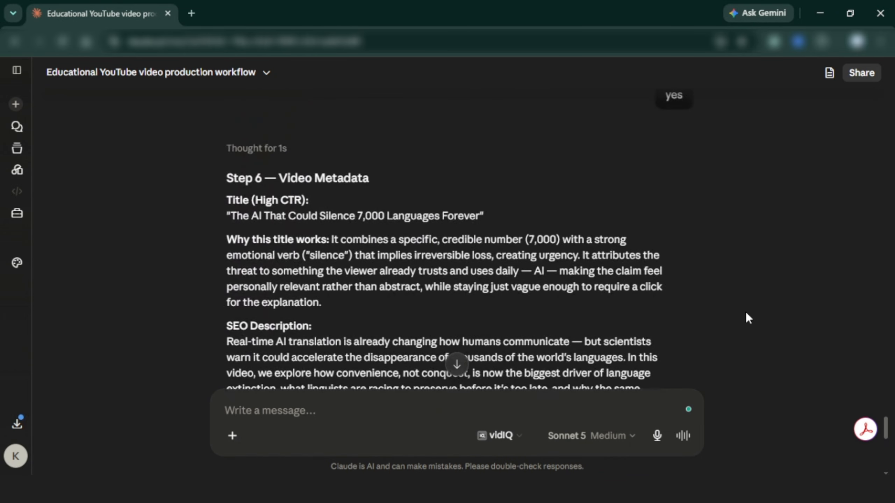
{"action": "scroll", "coordinate": [746, 313], "scroll_direction": "down", "scroll_amount": 1}
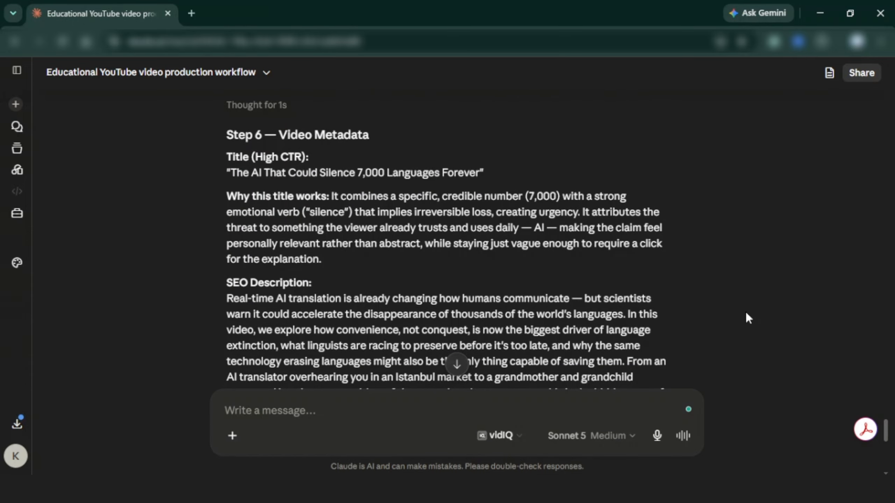
{"action": "left_click_drag", "start_coordinate": [885, 429], "coordinate": [882, 385]}
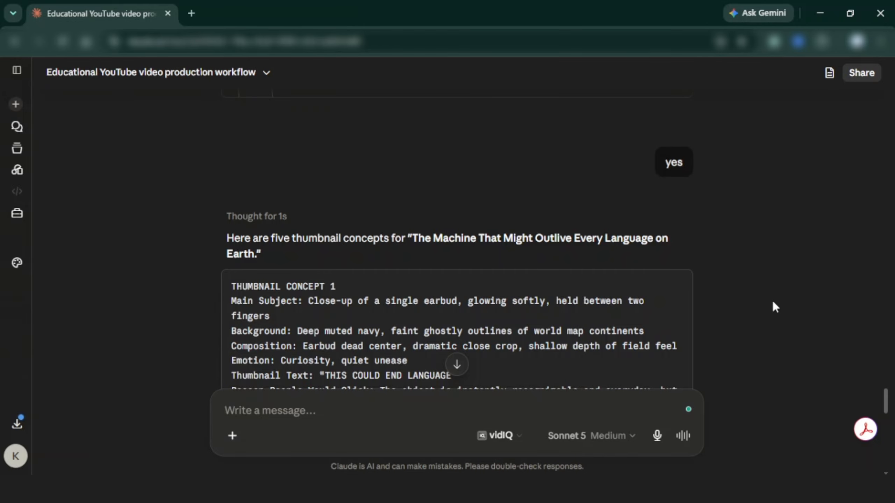
{"action": "scroll", "coordinate": [773, 306], "scroll_direction": "down", "scroll_amount": 5}
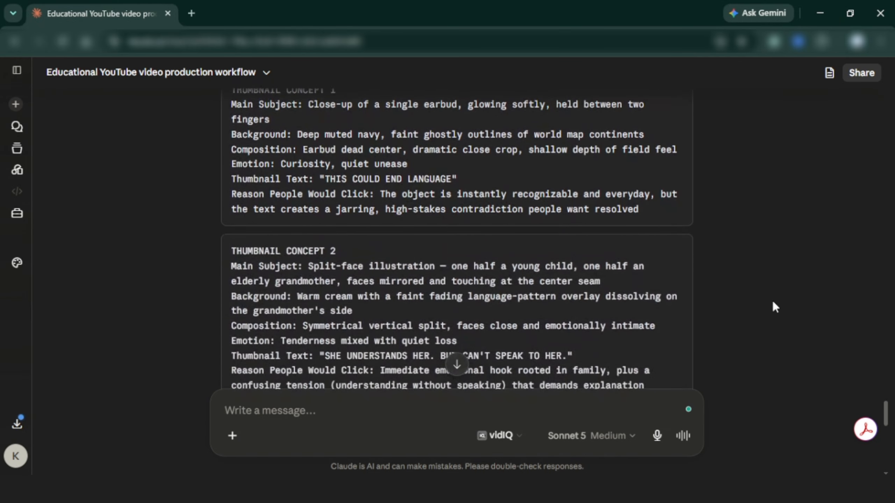
{"action": "scroll", "coordinate": [773, 306], "scroll_direction": "down", "scroll_amount": 5}
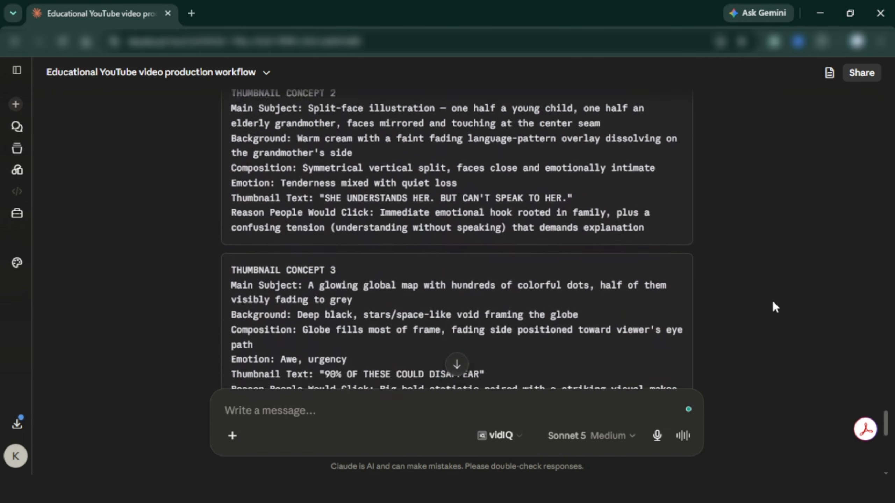
{"action": "scroll", "coordinate": [774, 305], "scroll_direction": "down", "scroll_amount": 5}
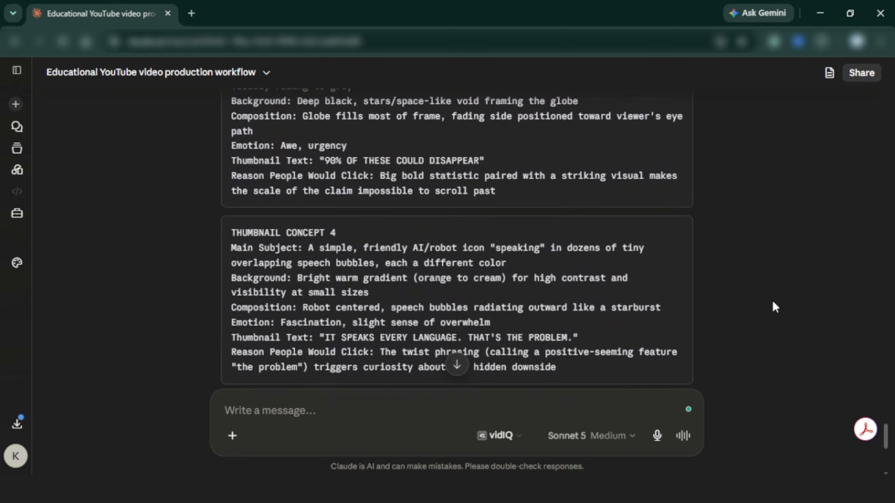
{"action": "scroll", "coordinate": [773, 303], "scroll_direction": "down", "scroll_amount": 5}
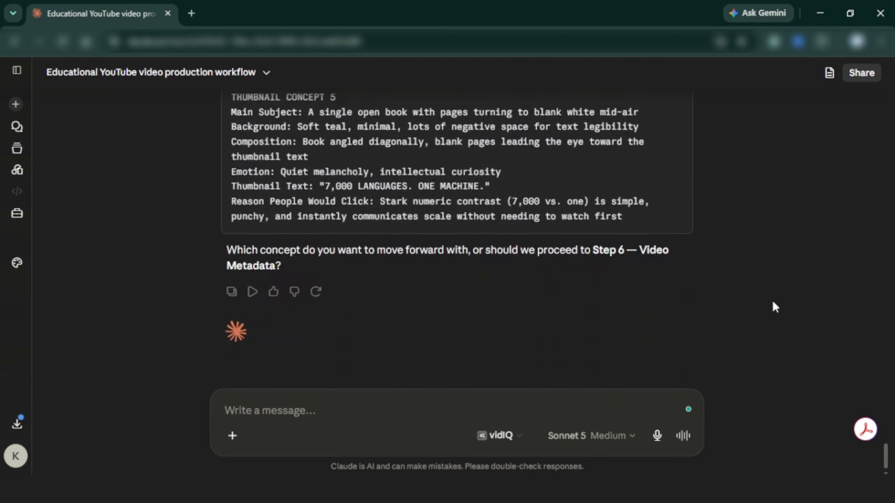
{"action": "scroll", "coordinate": [774, 306], "scroll_direction": "up", "scroll_amount": 1}
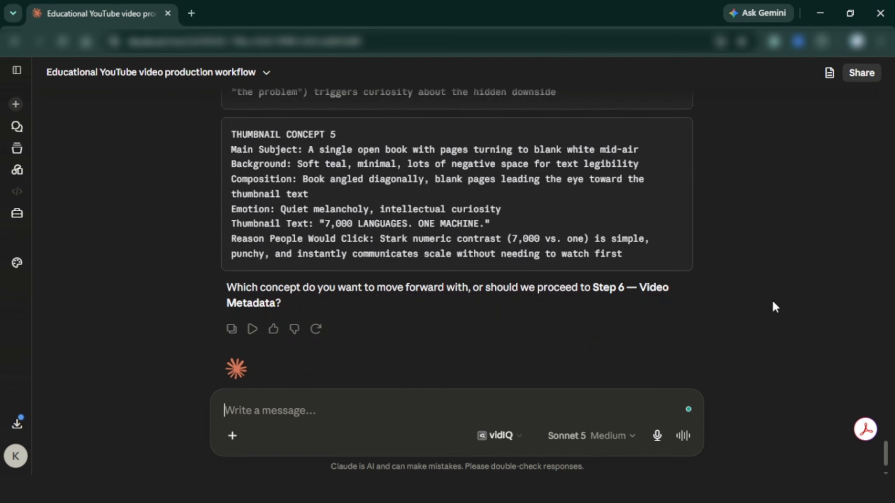
{"action": "scroll", "coordinate": [773, 303], "scroll_direction": "up", "scroll_amount": 1}
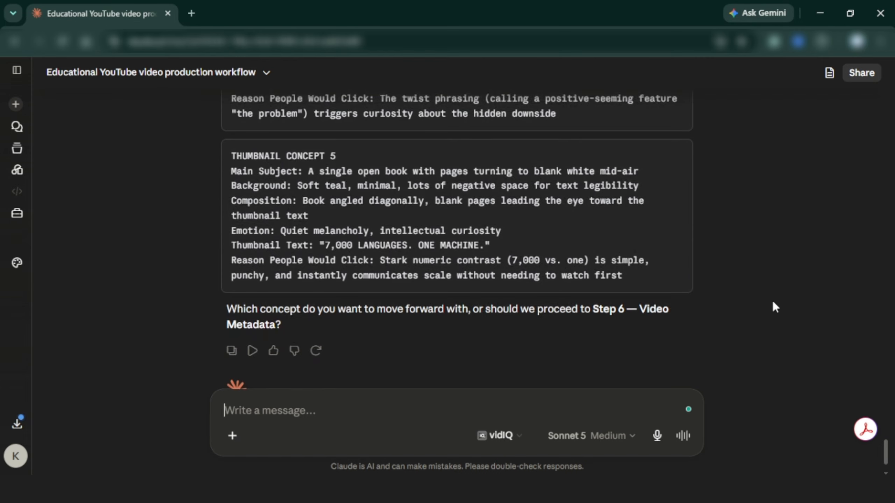
{"action": "scroll", "coordinate": [773, 303], "scroll_direction": "up", "scroll_amount": 1}
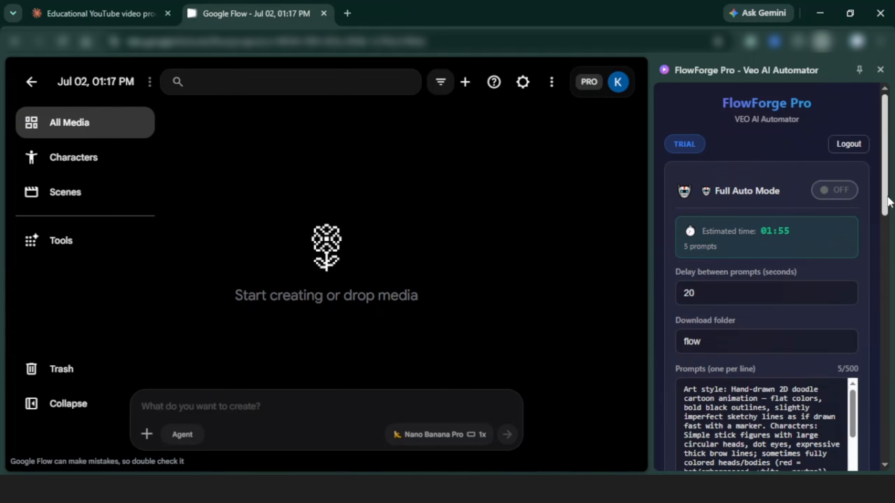
Step: Switch to Google Flow and start the FlowForge Pro automation for the loaded thumbnail prompts
{"action": "left_click_drag", "start_coordinate": [889, 203], "coordinate": [888, 327]}
{"action": "left_click", "coordinate": [696, 367]}
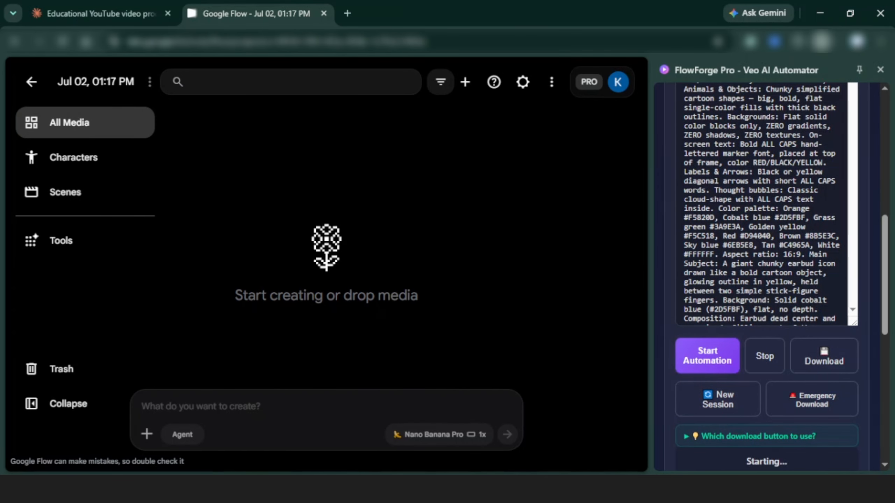